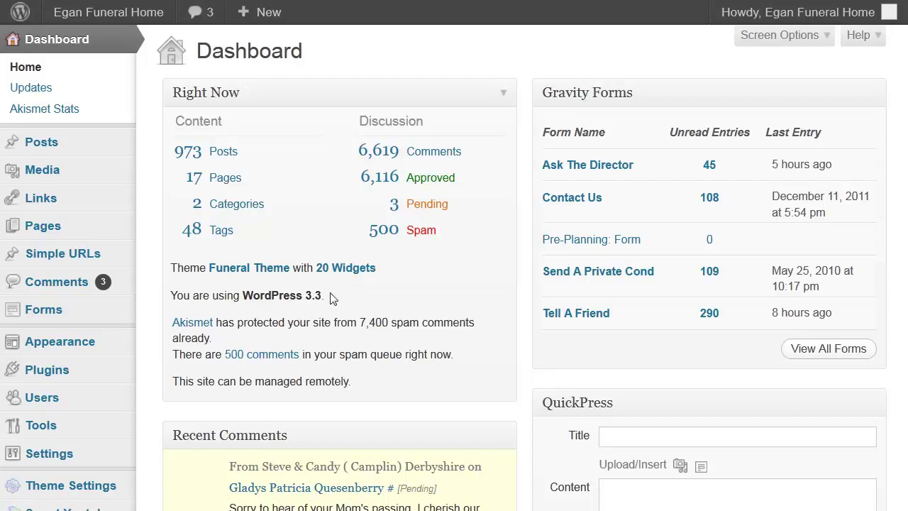
Step: Highlight, then deselect, the 'You are using WordPress 3.3' line on the Dashboard
{"action": "left_click_drag", "start_coordinate": [325, 296], "coordinate": [170, 301]}
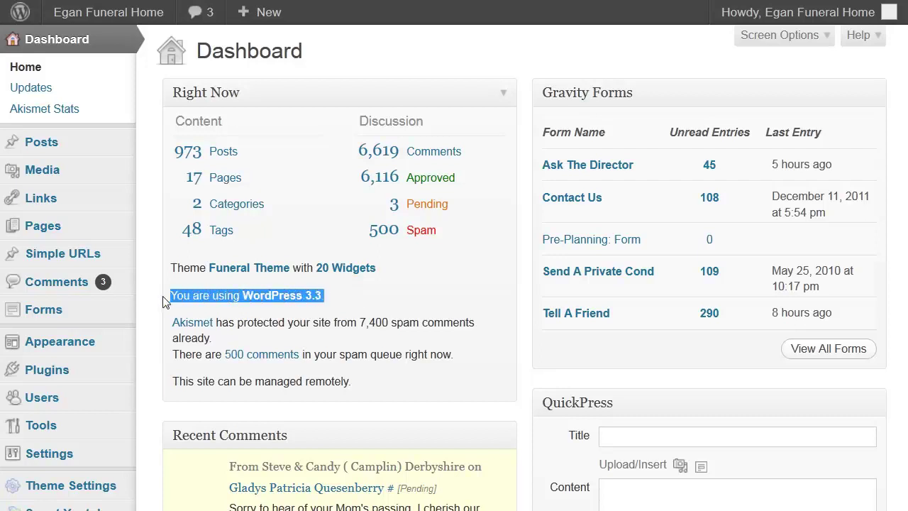
{"action": "left_click", "coordinate": [336, 301]}
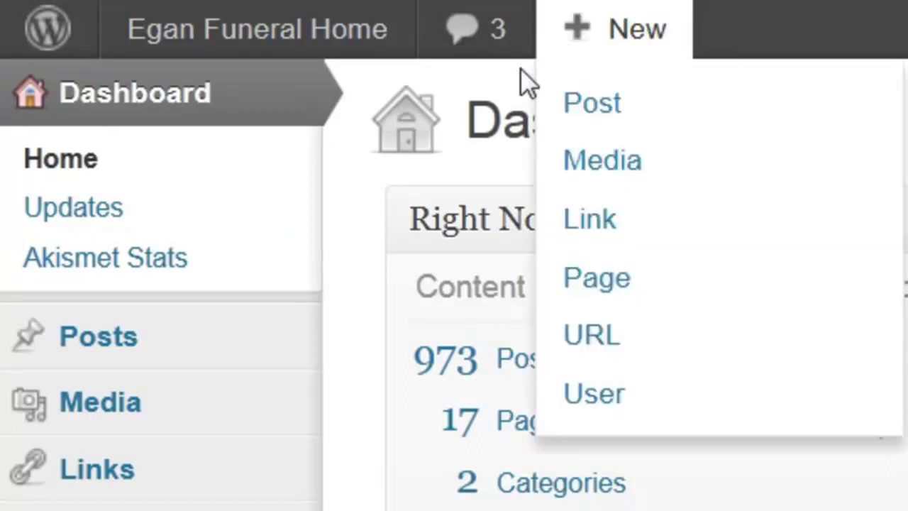
{"action": "mouse_move", "coordinate": [260, 12]}
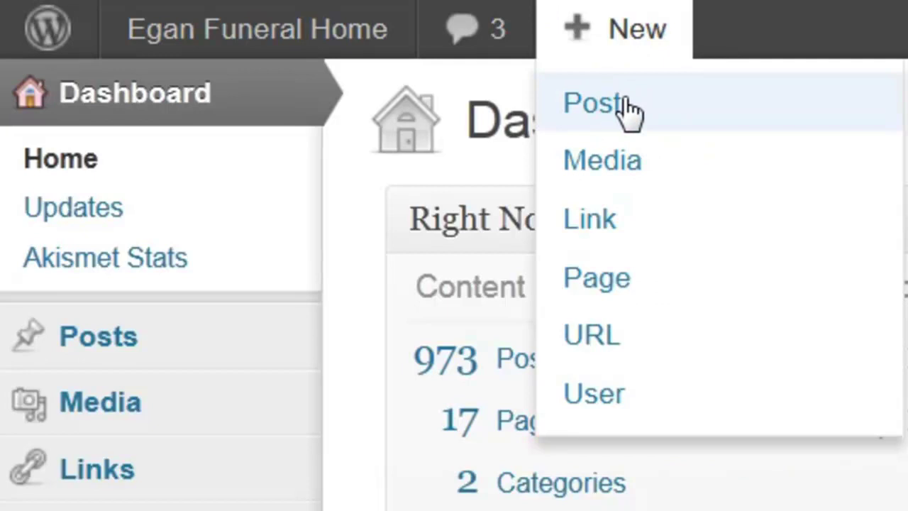
Step: Choose Post from the + New admin bar menu to open an empty Add New Post editor
{"action": "left_click", "coordinate": [627, 111]}
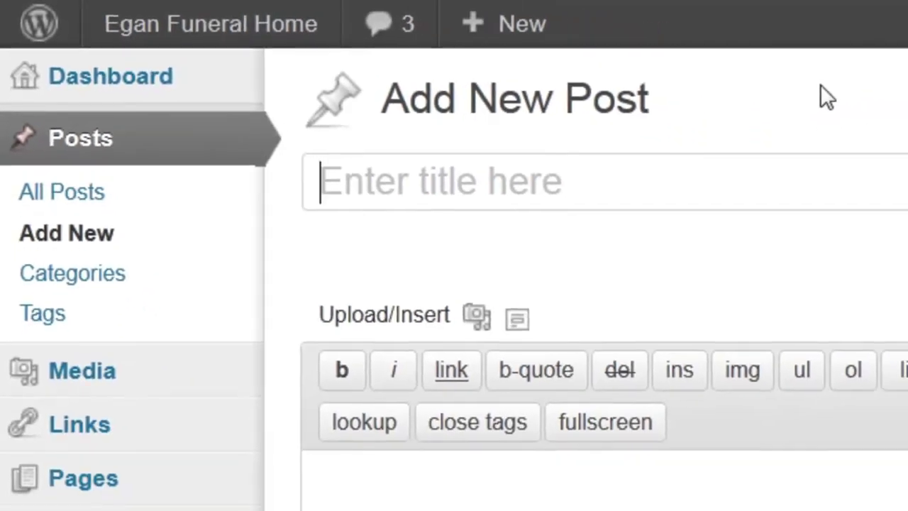
{"action": "left_click", "coordinate": [478, 323]}
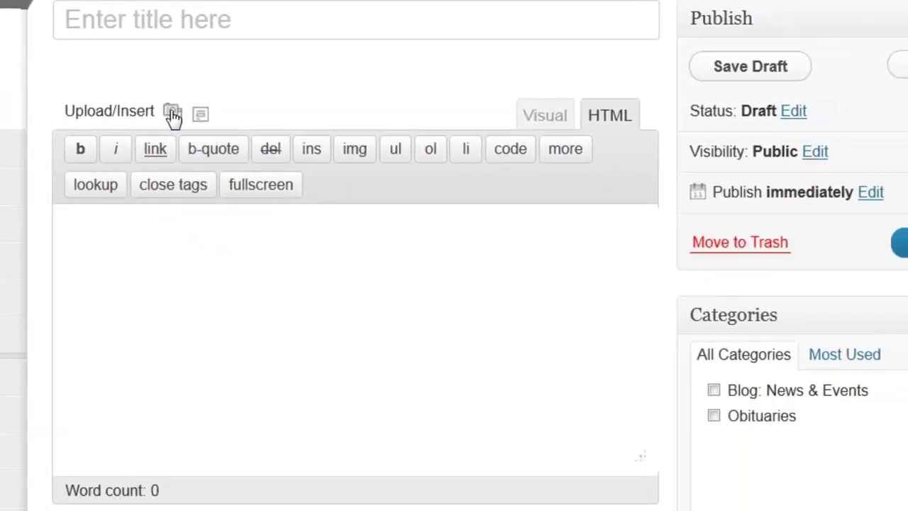
{"action": "left_click", "coordinate": [172, 114]}
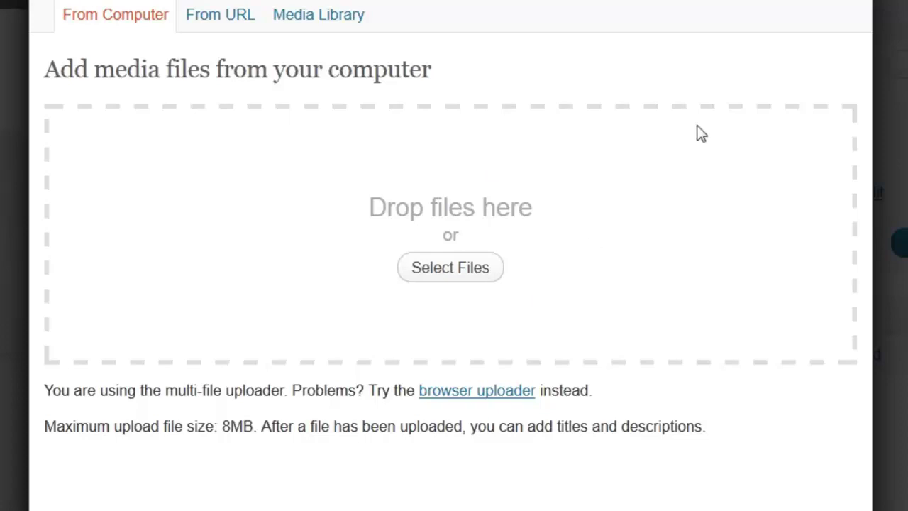
{"action": "left_click", "coordinate": [804, 2]}
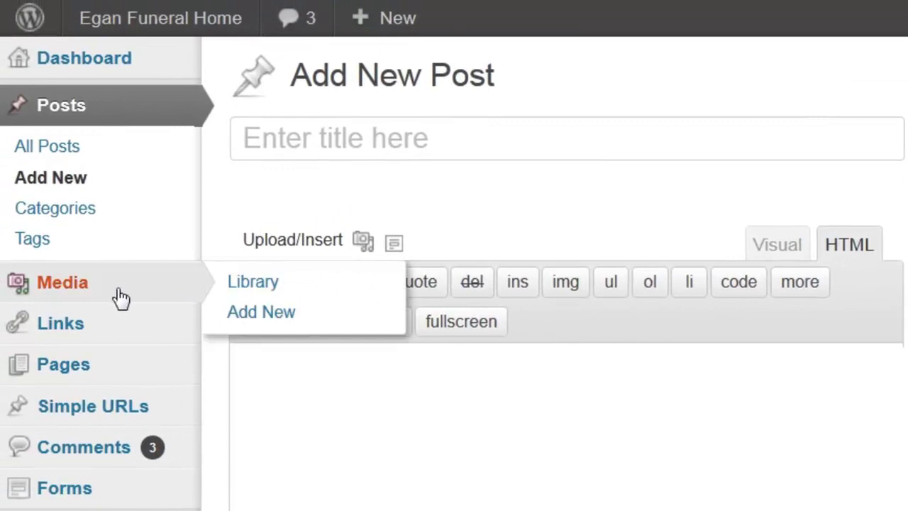
{"action": "mouse_move", "coordinate": [62, 365]}
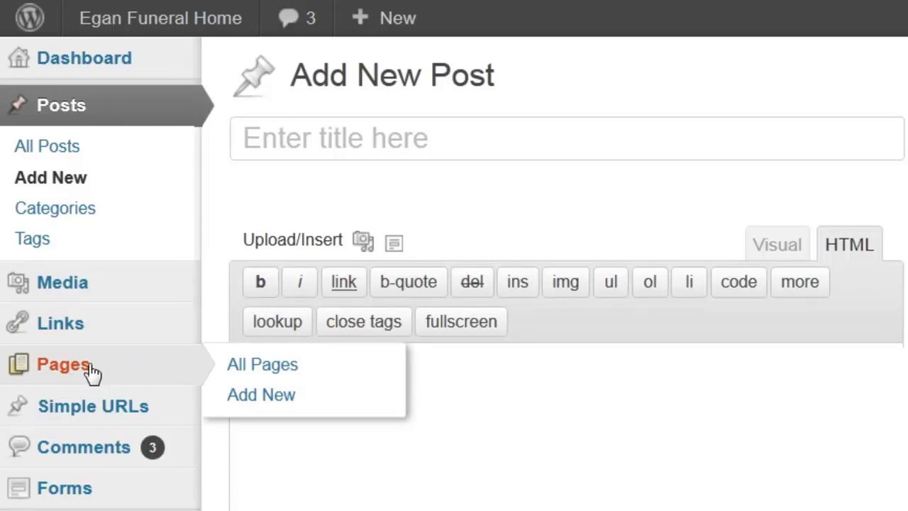
Step: Open the site's Pages list from the Pages menu
{"action": "left_click", "coordinate": [149, 370]}
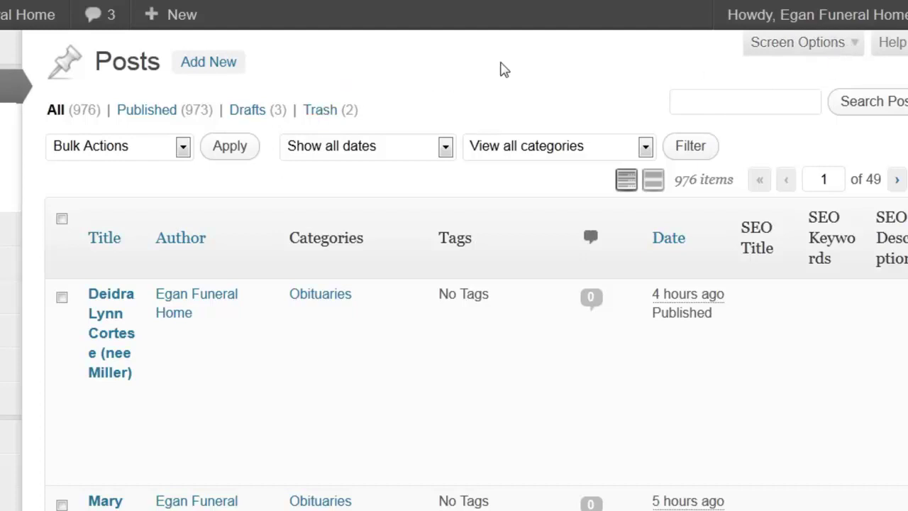
Step: Change Screen Options posts-per-page from 20 to 200, then scroll through the longer list
{"action": "left_click", "coordinate": [855, 44]}
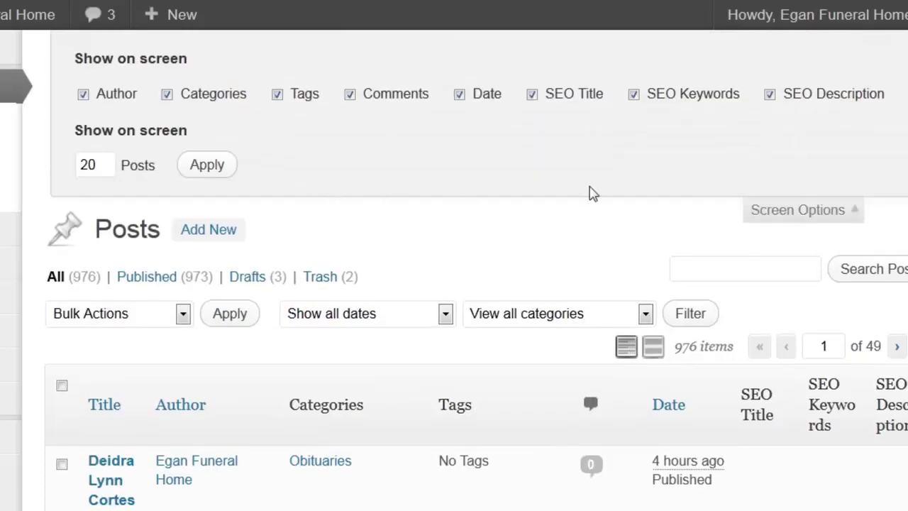
{"action": "left_click", "coordinate": [101, 165]}
{"action": "type", "text": "0"}
{"action": "left_click", "coordinate": [213, 168]}
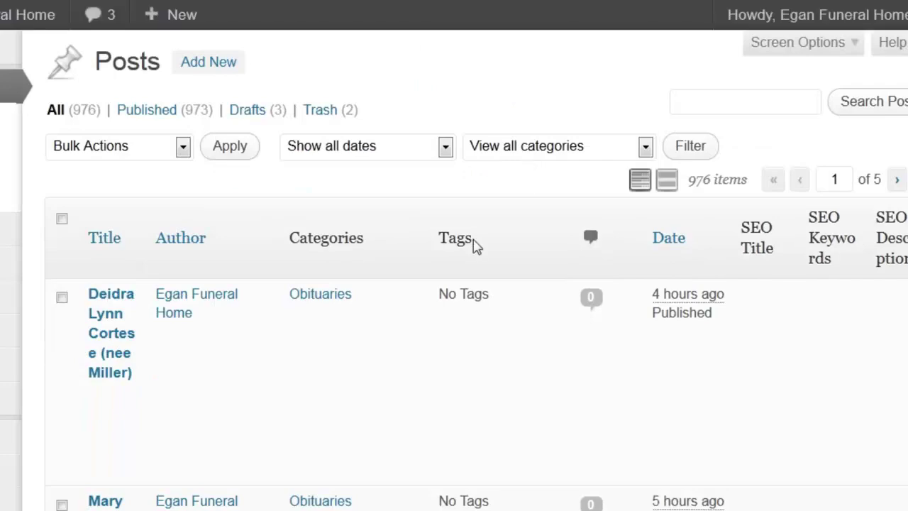
{"action": "scroll", "coordinate": [475, 241], "scroll_direction": "down", "scroll_amount": 1}
{"action": "scroll", "coordinate": [464, 232], "scroll_direction": "down", "scroll_amount": 5}
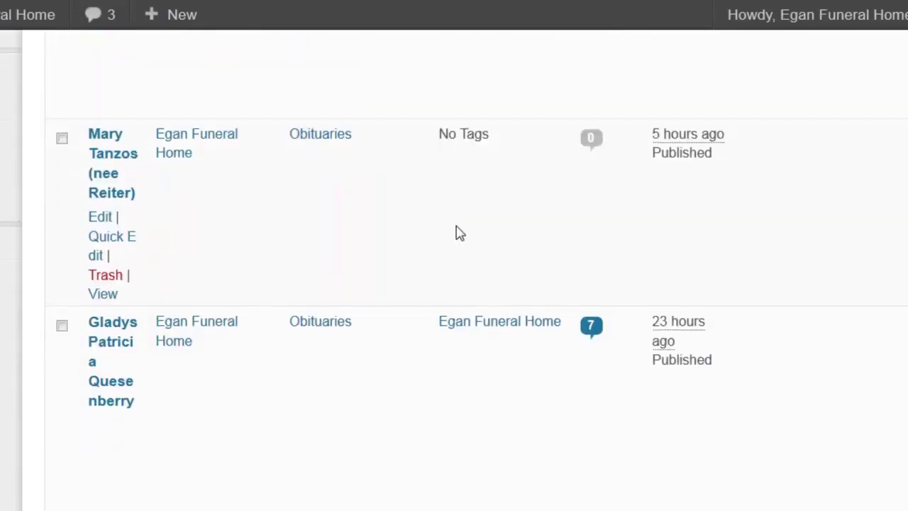
{"action": "scroll", "coordinate": [460, 234], "scroll_direction": "down", "scroll_amount": 3}
{"action": "scroll", "coordinate": [458, 233], "scroll_direction": "up", "scroll_amount": 1}
{"action": "scroll", "coordinate": [458, 234], "scroll_direction": "up", "scroll_amount": 2}
{"action": "scroll", "coordinate": [457, 237], "scroll_direction": "up", "scroll_amount": 5}
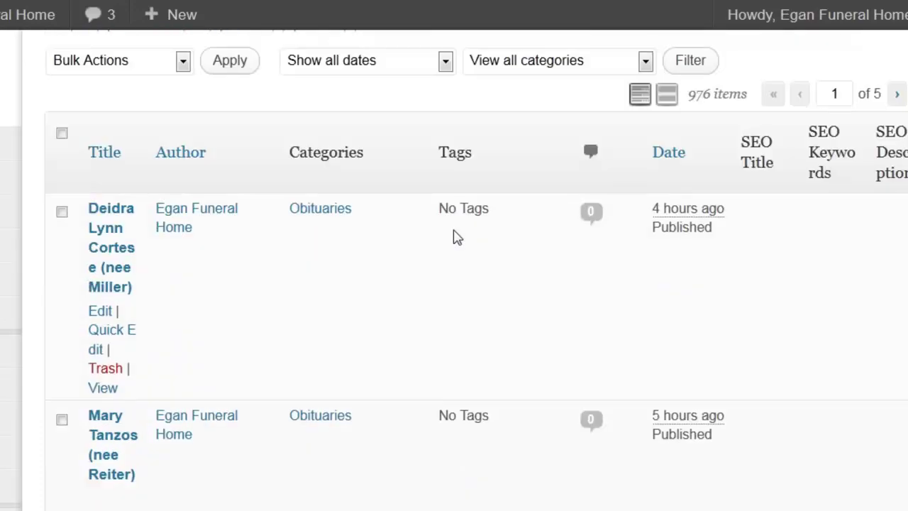
{"action": "scroll", "coordinate": [457, 237], "scroll_direction": "up", "scroll_amount": 1}
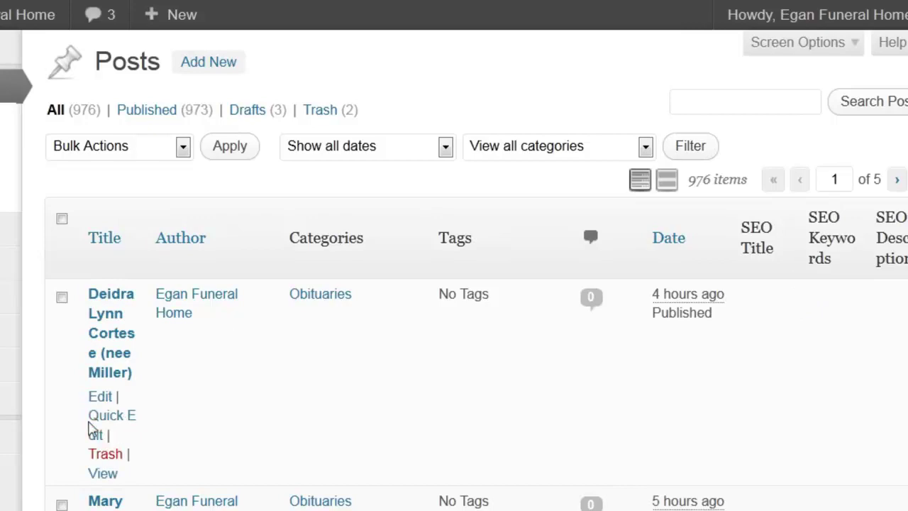
Step: Open an existing obituary post for editing and review its Screen Options box settings
{"action": "left_click", "coordinate": [100, 401]}
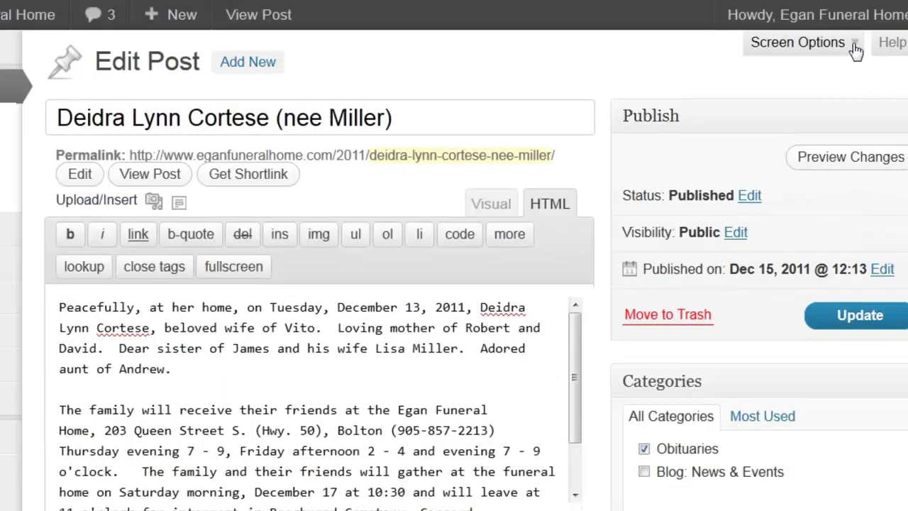
{"action": "left_click", "coordinate": [853, 44]}
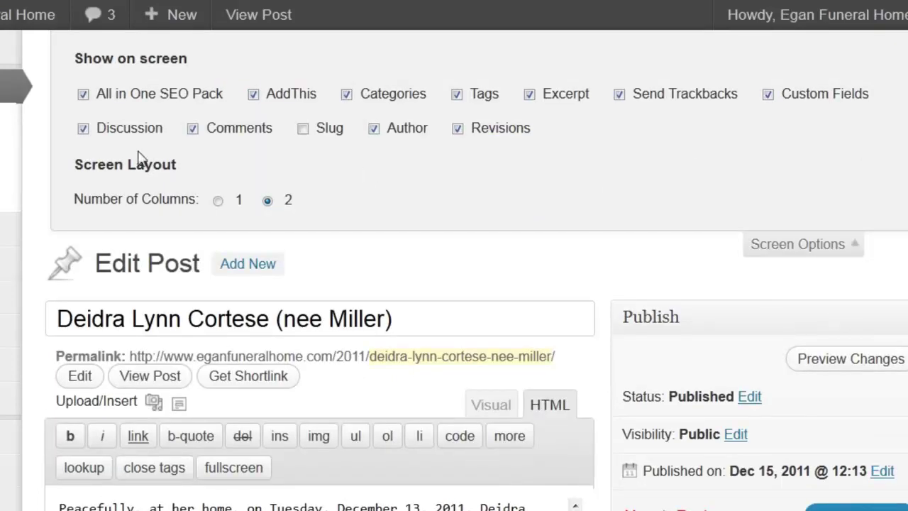
{"action": "scroll", "coordinate": [690, 503], "scroll_direction": "down", "scroll_amount": 2}
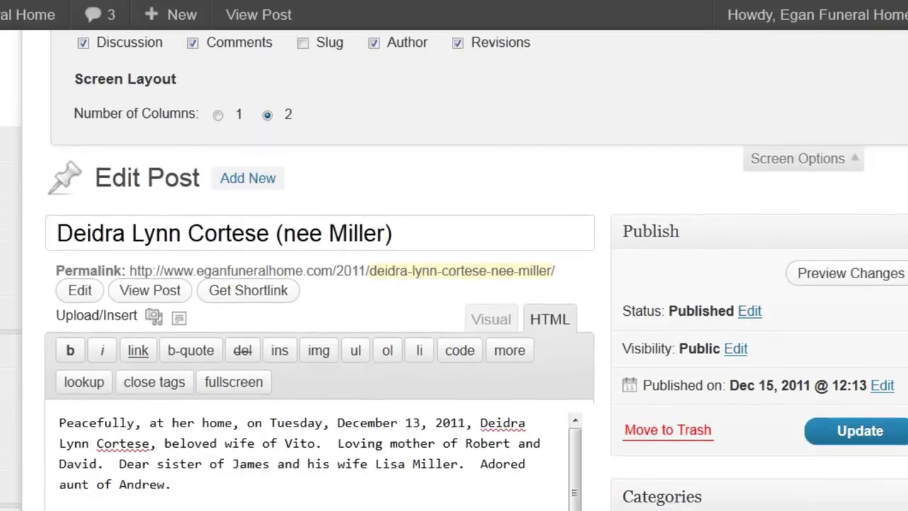
{"action": "scroll", "coordinate": [690, 503], "scroll_direction": "down", "scroll_amount": 5}
{"action": "scroll", "coordinate": [685, 506], "scroll_direction": "up", "scroll_amount": 6}
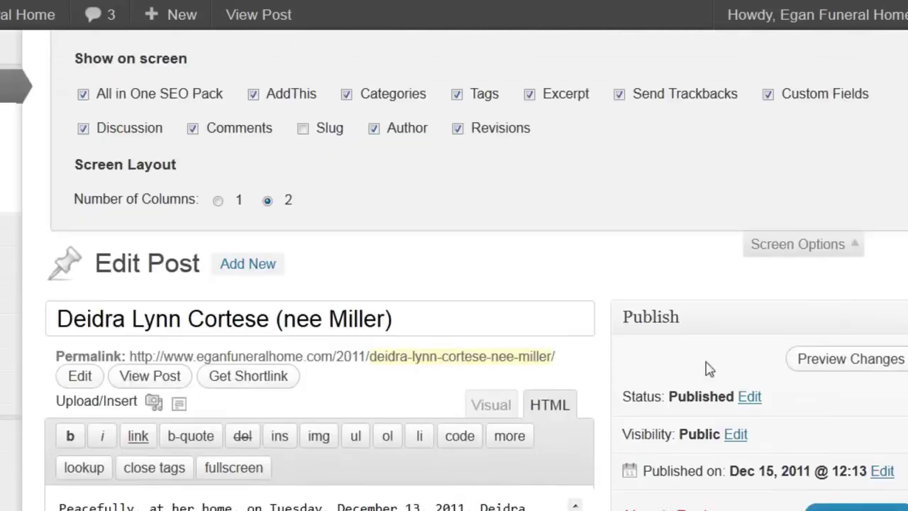